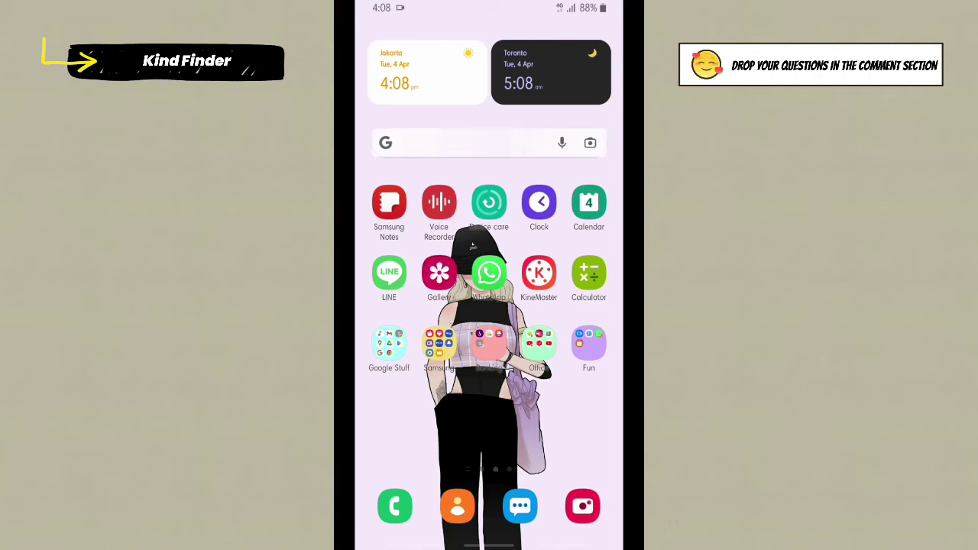
Step: Switch to LINE and start a new poll in the most recent personal chat
{"action": "left_click", "coordinate": [389, 272]}
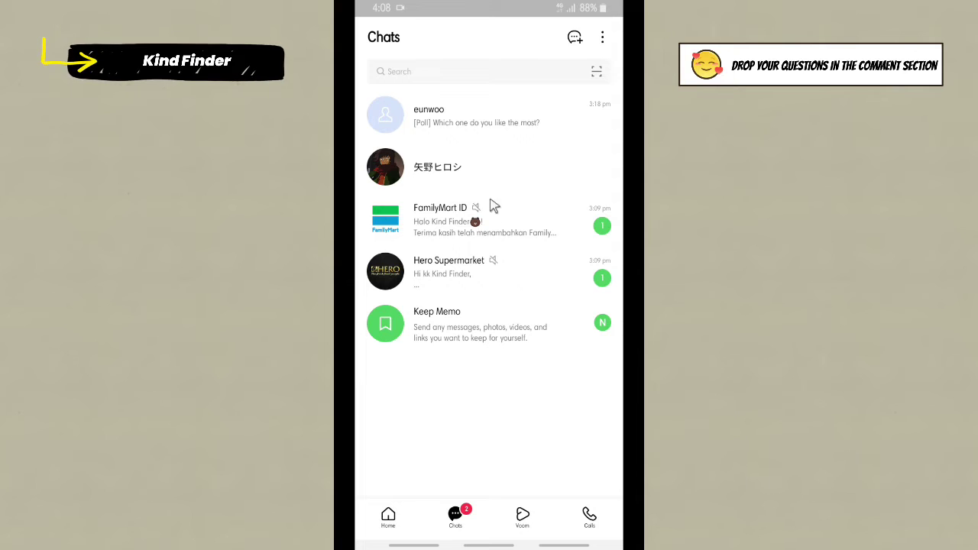
{"action": "left_click", "coordinate": [448, 130]}
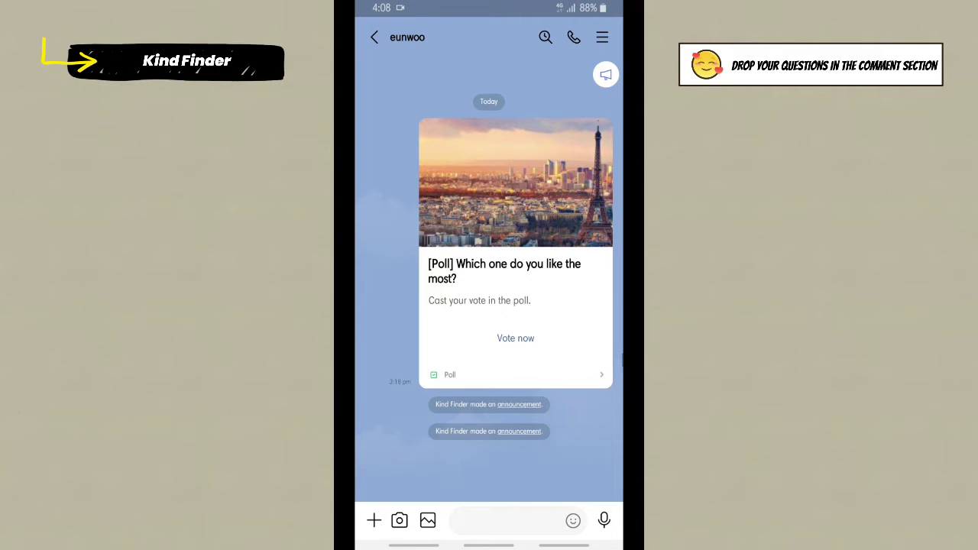
{"action": "left_click", "coordinate": [375, 522]}
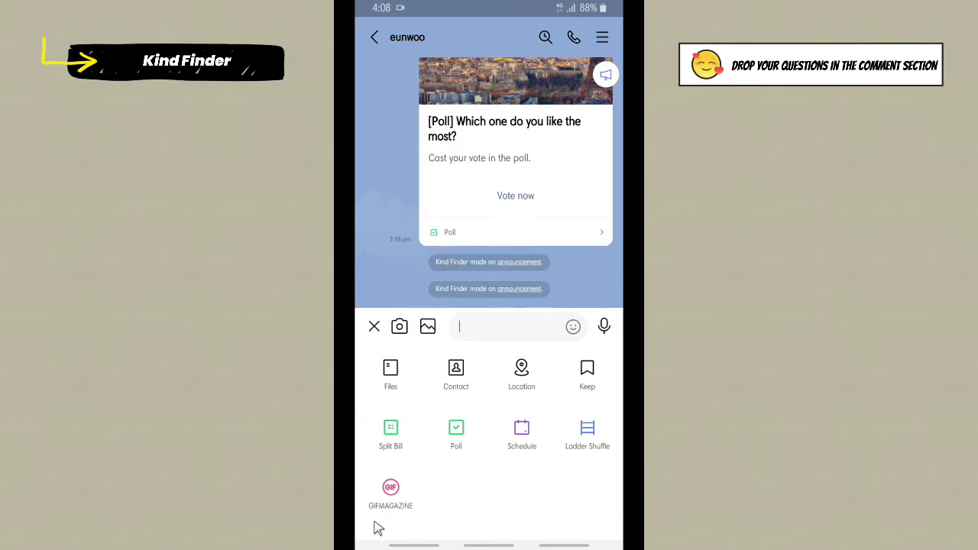
{"action": "left_click", "coordinate": [453, 442]}
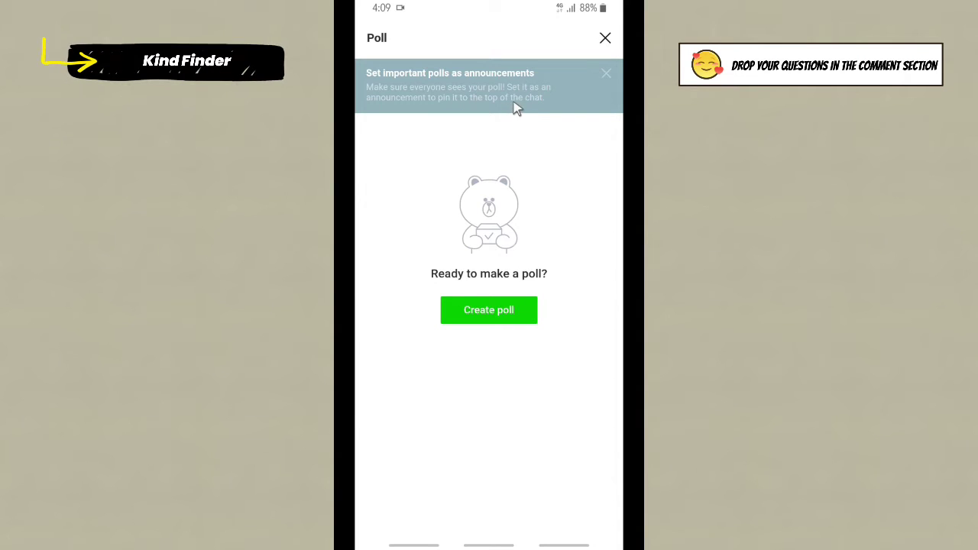
{"action": "left_click", "coordinate": [495, 323]}
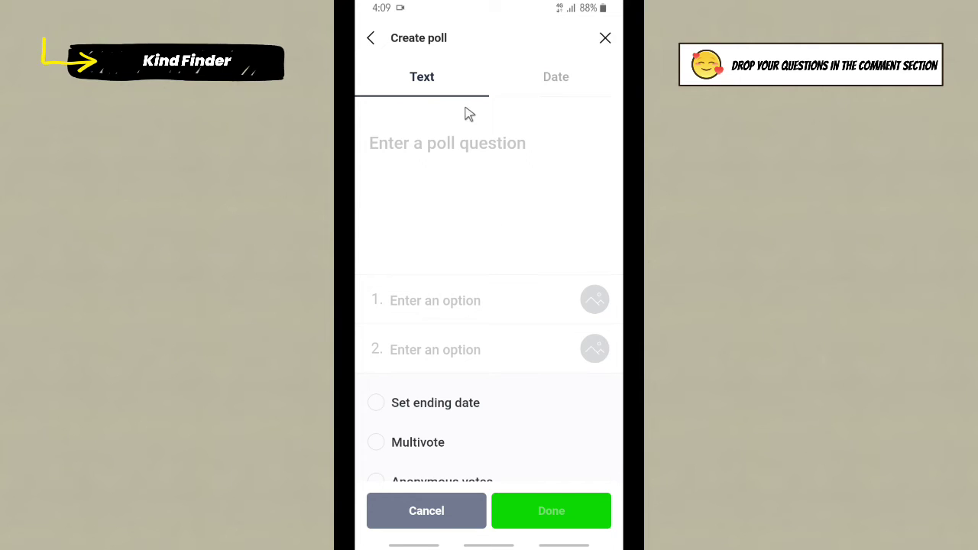
Step: Enter "Which one do you like the most?" as the poll question
{"action": "left_click", "coordinate": [447, 155]}
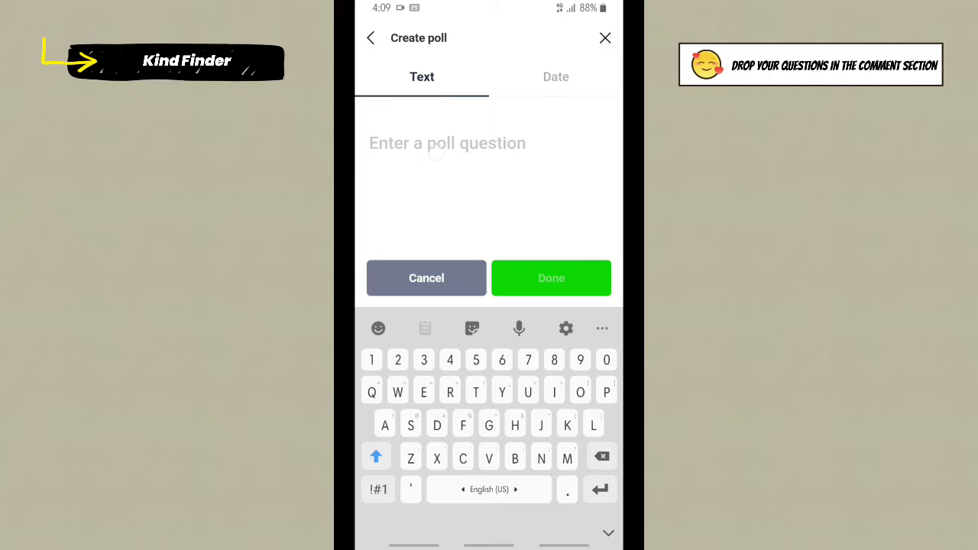
{"action": "left_click", "coordinate": [447, 155]}
{"action": "left_click", "coordinate": [389, 109]}
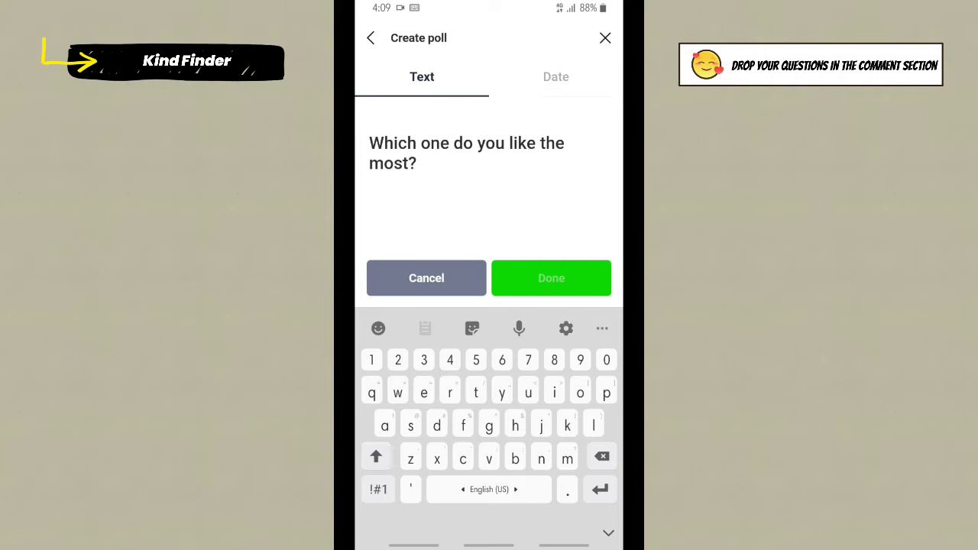
{"action": "key", "text": "Escape"}
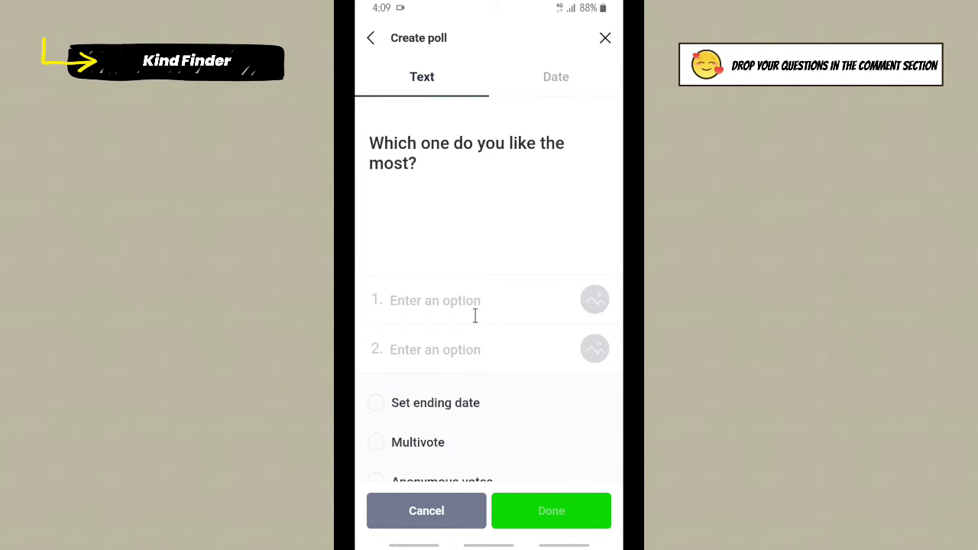
Step: Fill in the first poll option as "Night" and attach the picture of the moon with a wolf
{"action": "left_click", "coordinate": [420, 304]}
{"action": "type", "text": "N"}
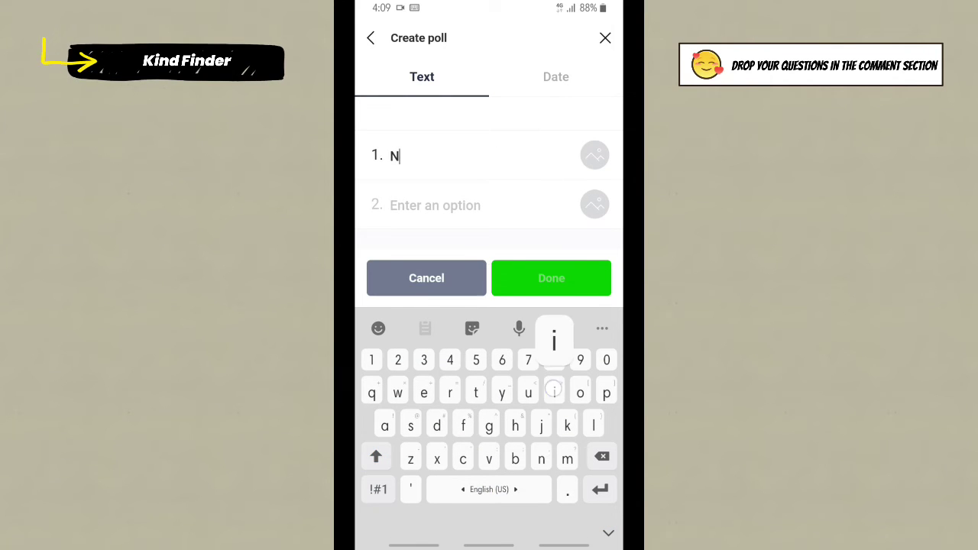
{"action": "type", "text": "ight"}
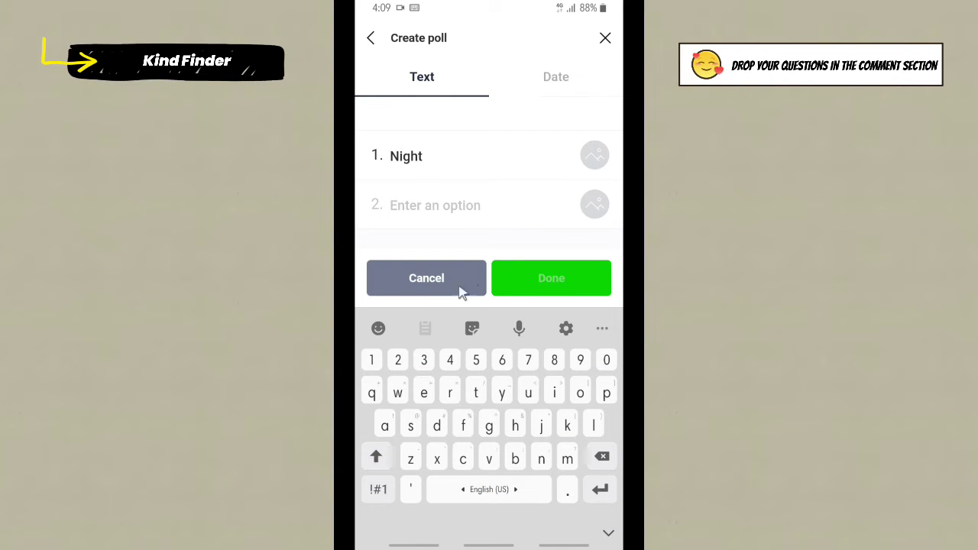
{"action": "left_click", "coordinate": [600, 157]}
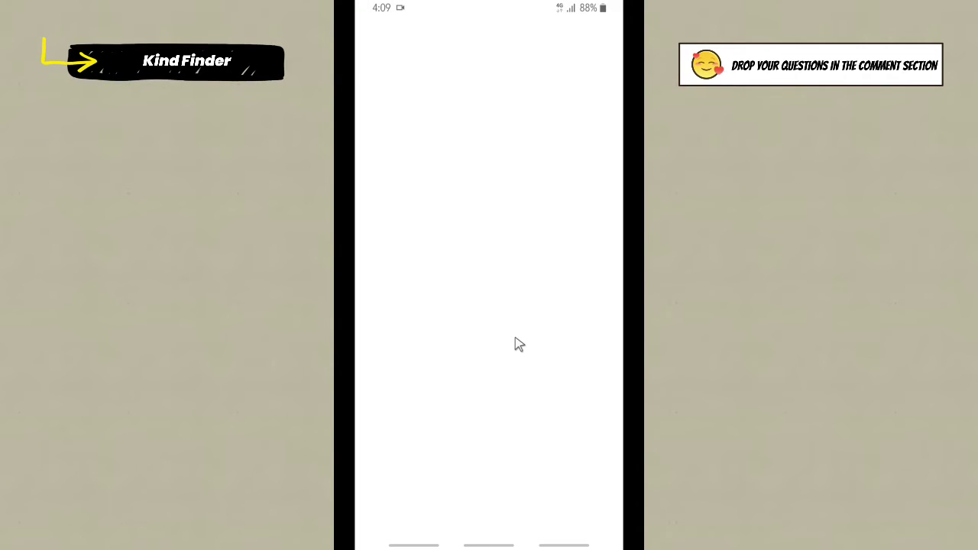
{"action": "scroll", "coordinate": [519, 265], "scroll_direction": "down", "scroll_amount": 5}
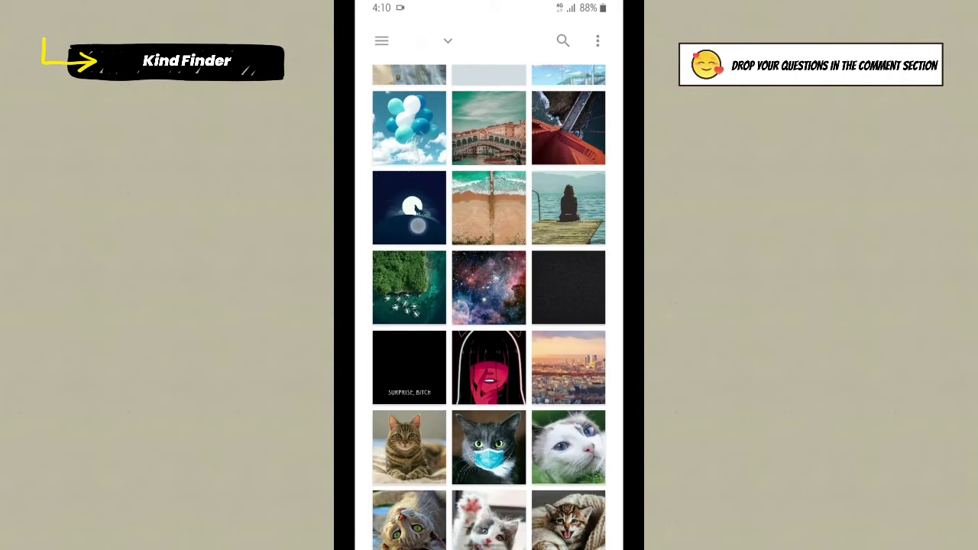
{"action": "key", "text": "Escape"}
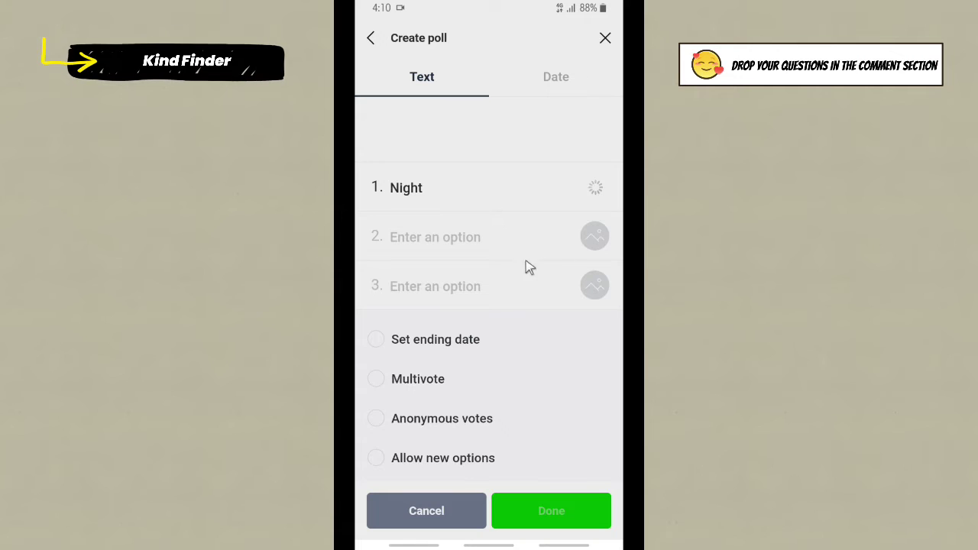
Step: Fill in the second poll option as "Day" and attach the picture of the bridge over the canal
{"action": "left_click", "coordinate": [441, 234]}
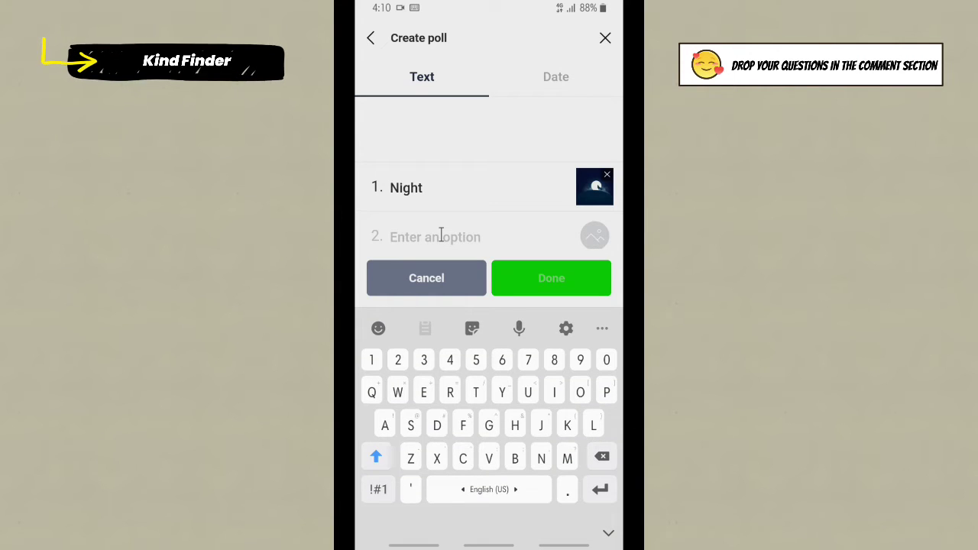
{"action": "type", "text": "Day"}
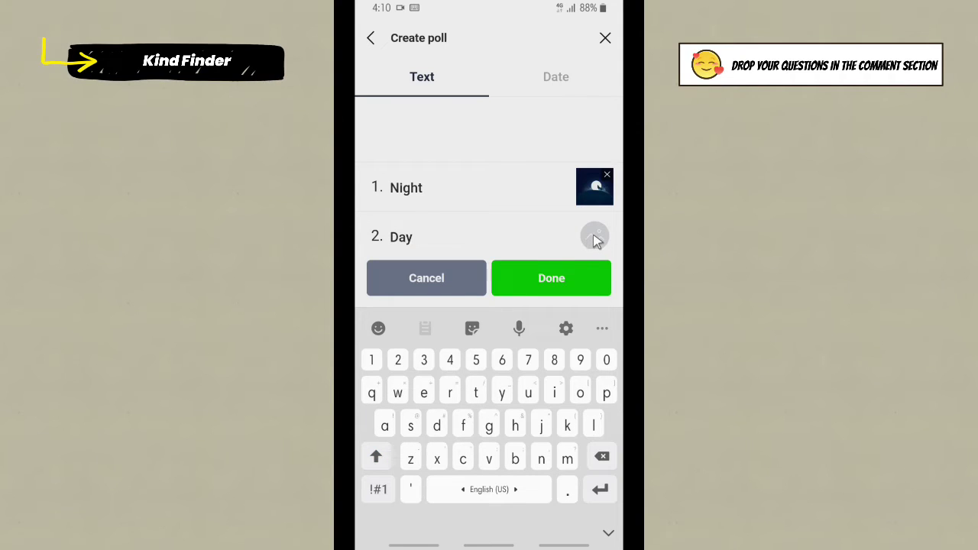
{"action": "left_click", "coordinate": [596, 238]}
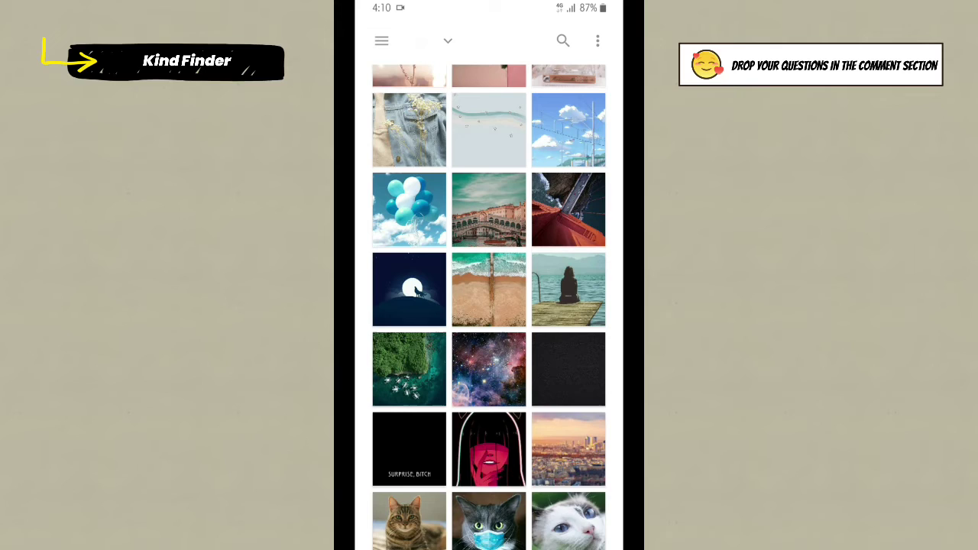
{"action": "left_click", "coordinate": [514, 270]}
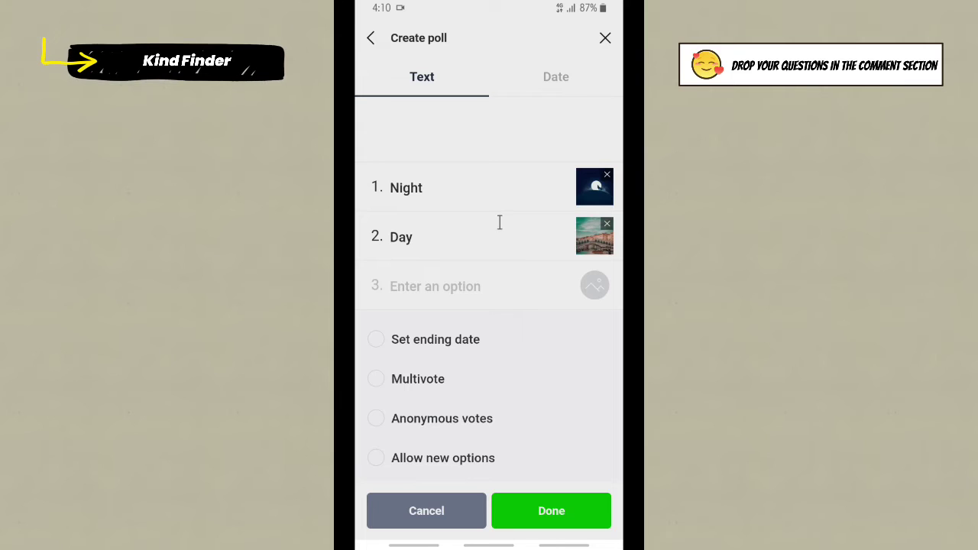
Step: Try out the poll's ending date, multivote and anonymous votes settings, switching each one off again
{"action": "scroll", "coordinate": [454, 283], "scroll_direction": "down", "scroll_amount": 1}
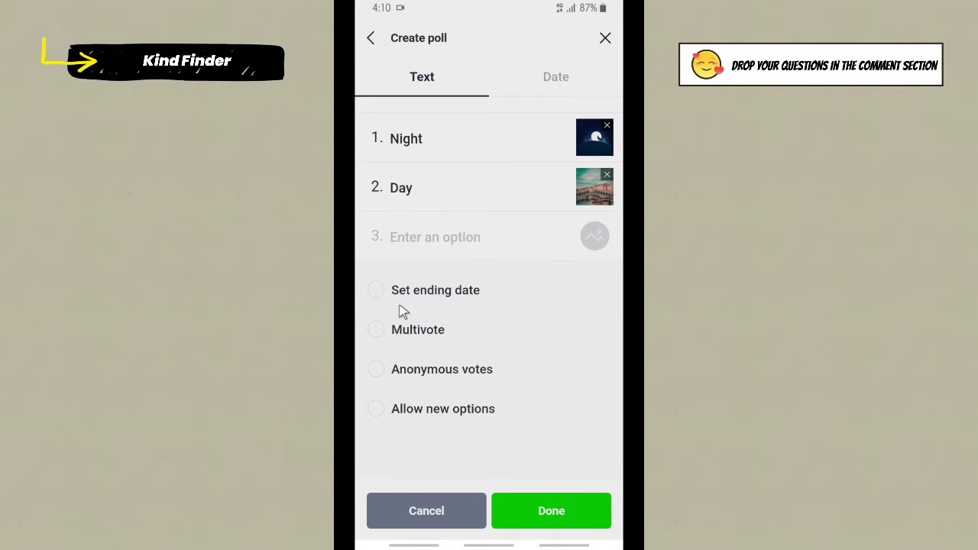
{"action": "left_click", "coordinate": [375, 291]}
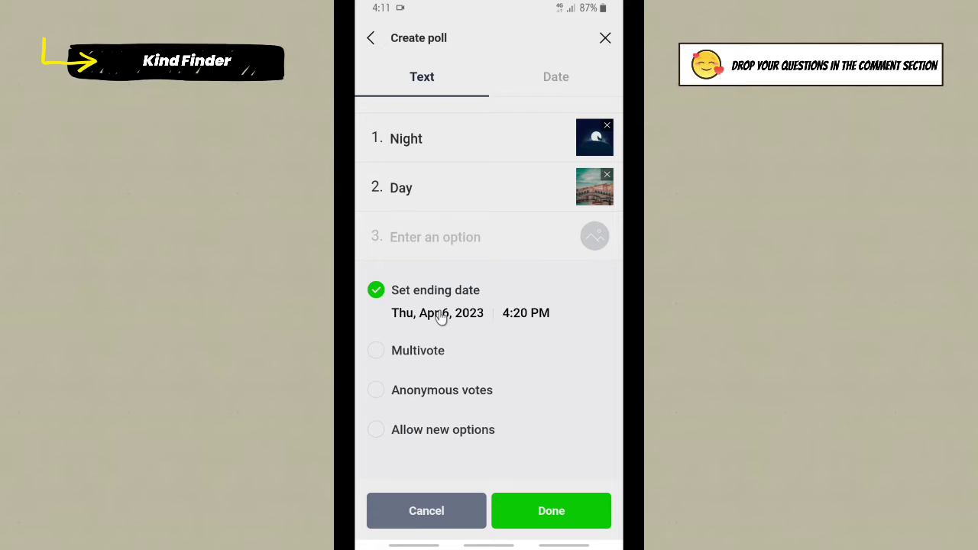
{"action": "left_click", "coordinate": [379, 292]}
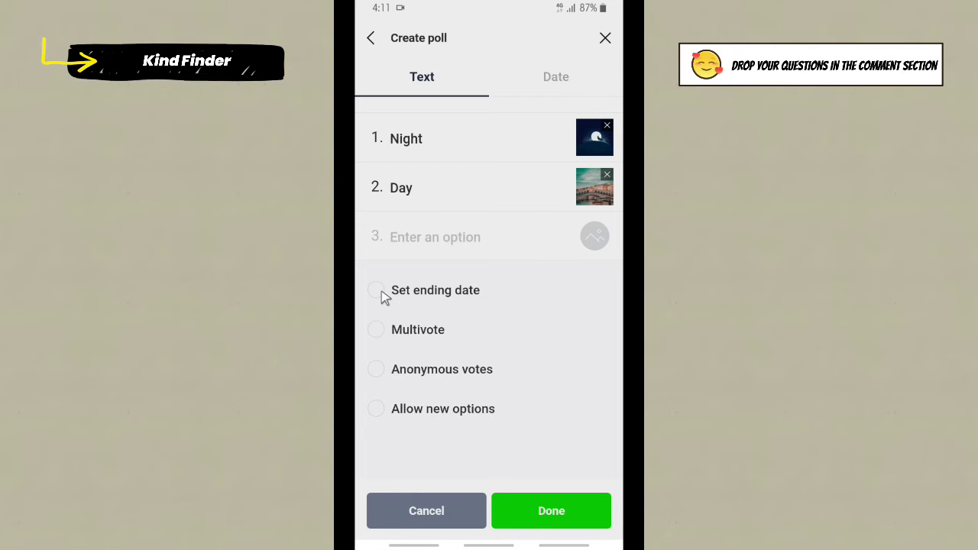
{"action": "left_click", "coordinate": [377, 330]}
{"action": "left_click", "coordinate": [385, 334]}
{"action": "left_click", "coordinate": [378, 371]}
{"action": "left_click", "coordinate": [378, 369]}
Step: Publish the poll, set it as an announcement and return to the chat
{"action": "left_click", "coordinate": [546, 516]}
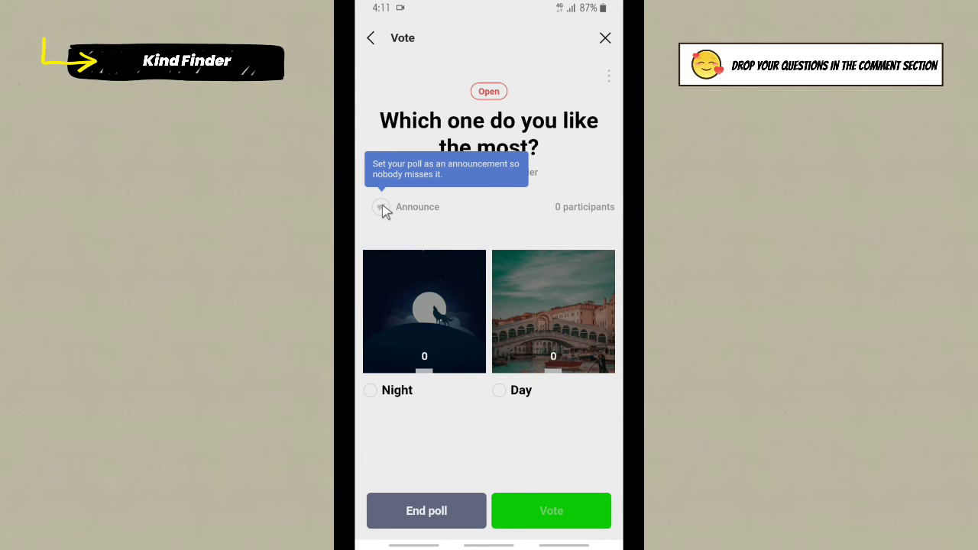
{"action": "left_click", "coordinate": [381, 207]}
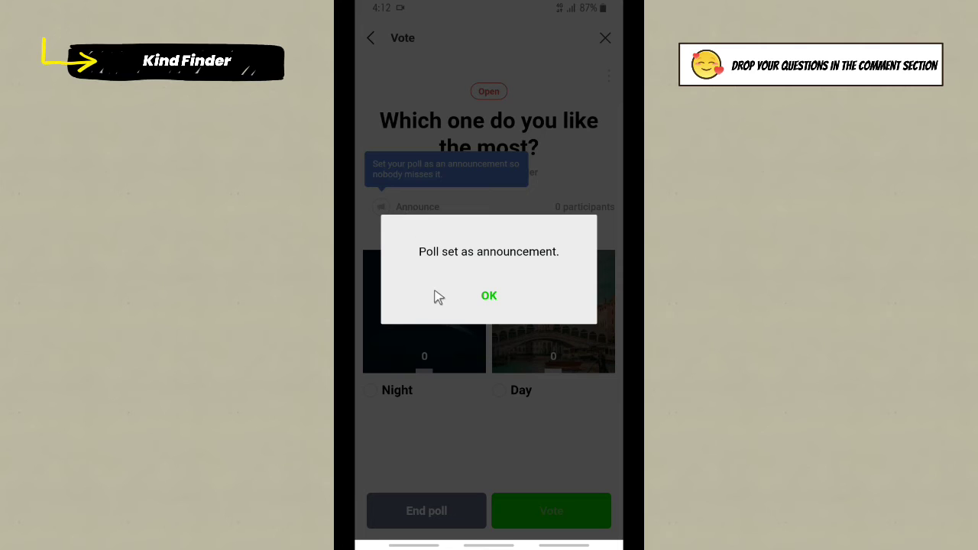
{"action": "left_click", "coordinate": [488, 295]}
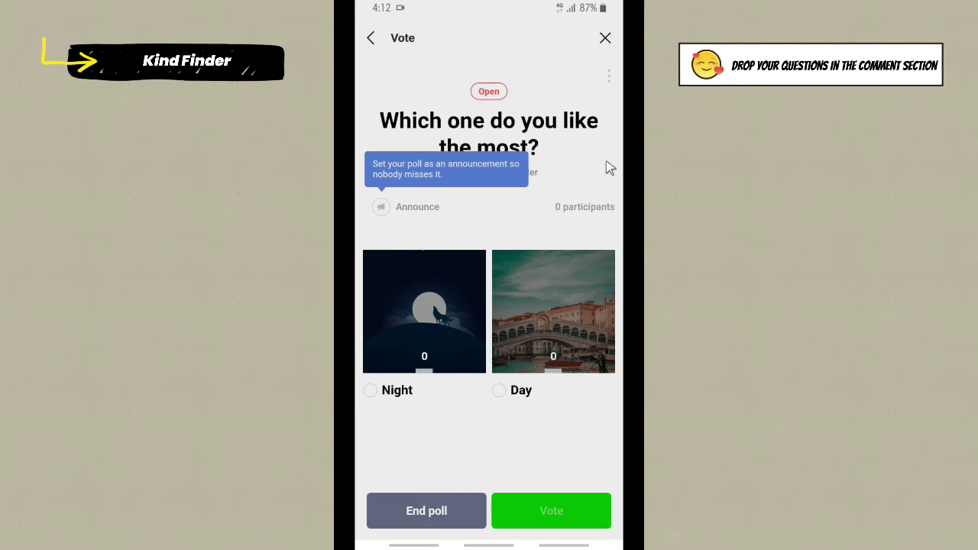
{"action": "left_click", "coordinate": [373, 38]}
{"action": "left_click", "coordinate": [605, 38]}
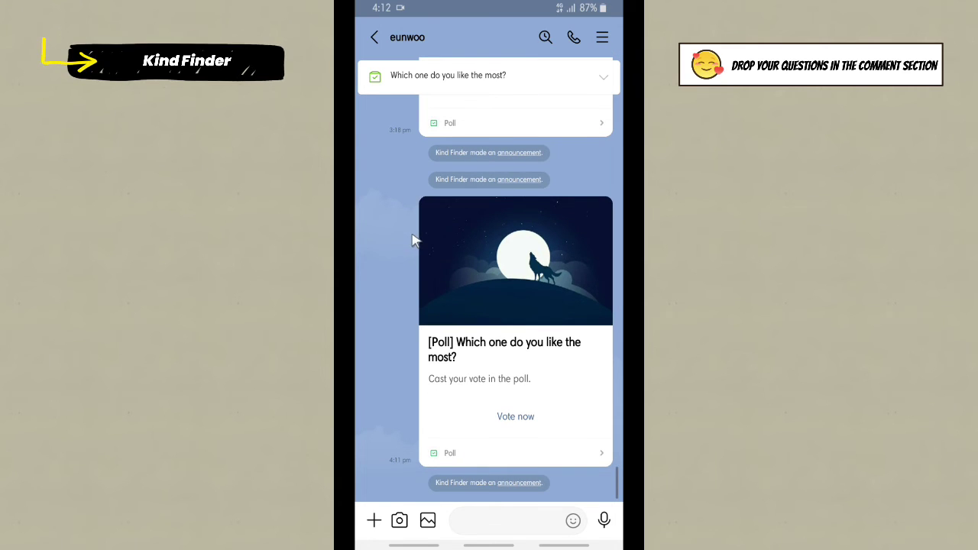
Step: Open the new moon-picture poll from the chat and submit a vote for "Night"
{"action": "left_click", "coordinate": [519, 417]}
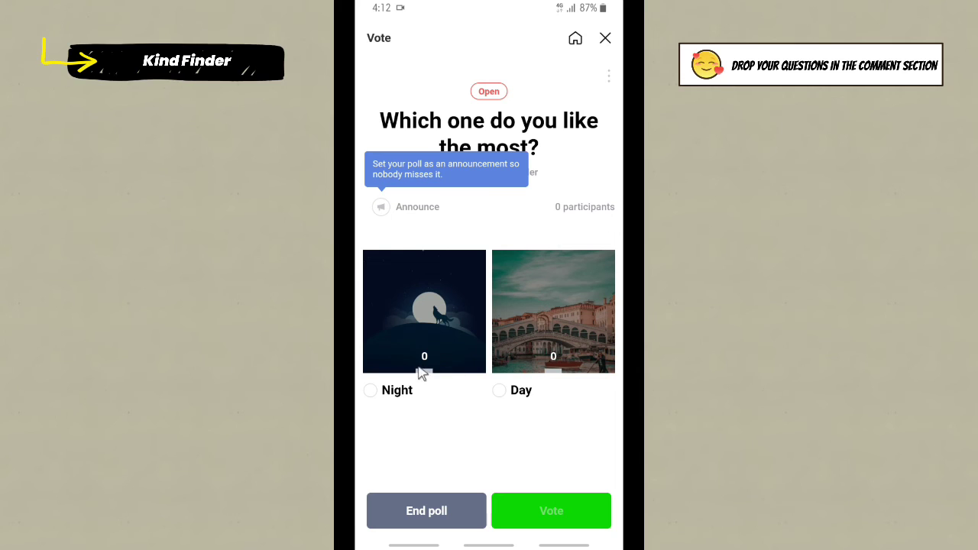
{"action": "left_click", "coordinate": [370, 391]}
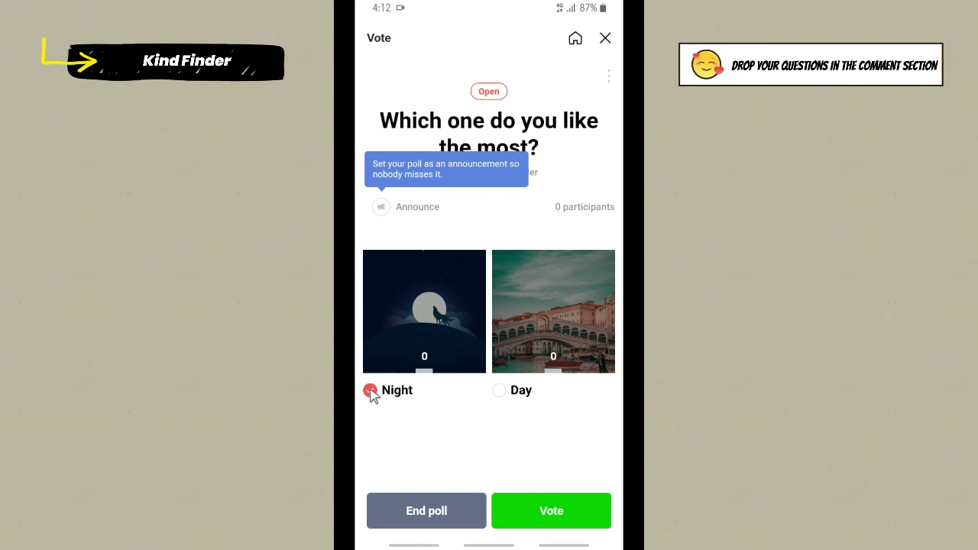
{"action": "left_click", "coordinate": [555, 511]}
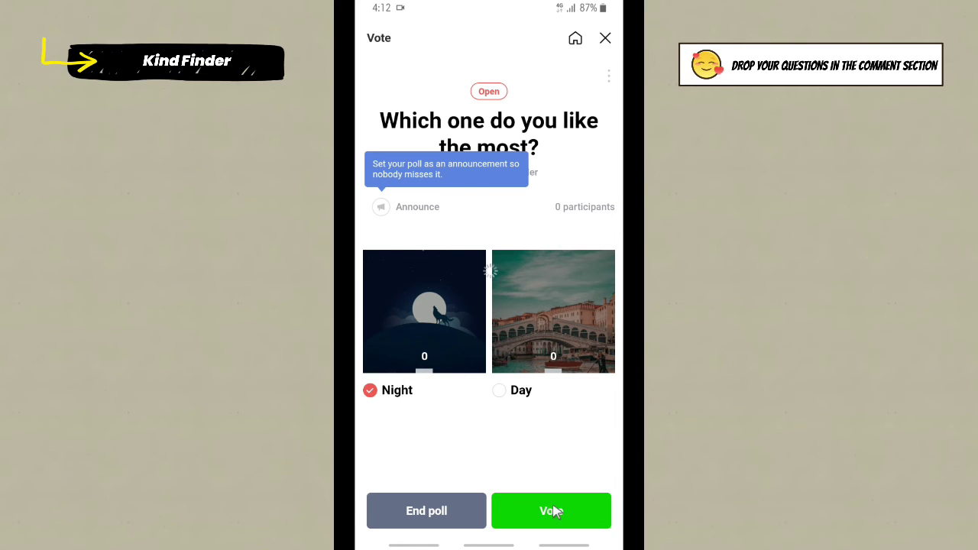